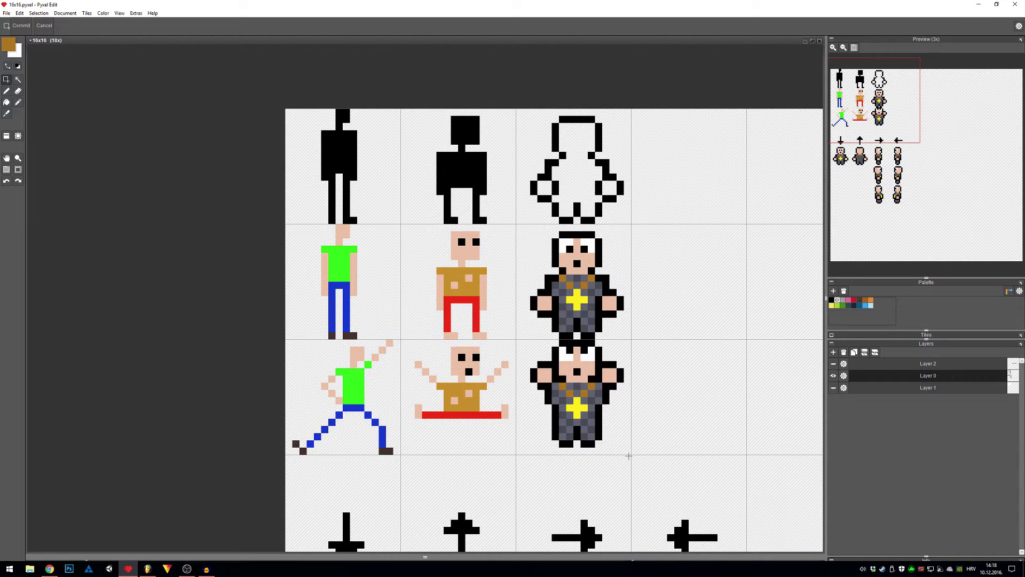
Measure the reference block and each silhouette's 16x16 tile with rectangle selections.
left_click_drag(636, 455, 293, 110)
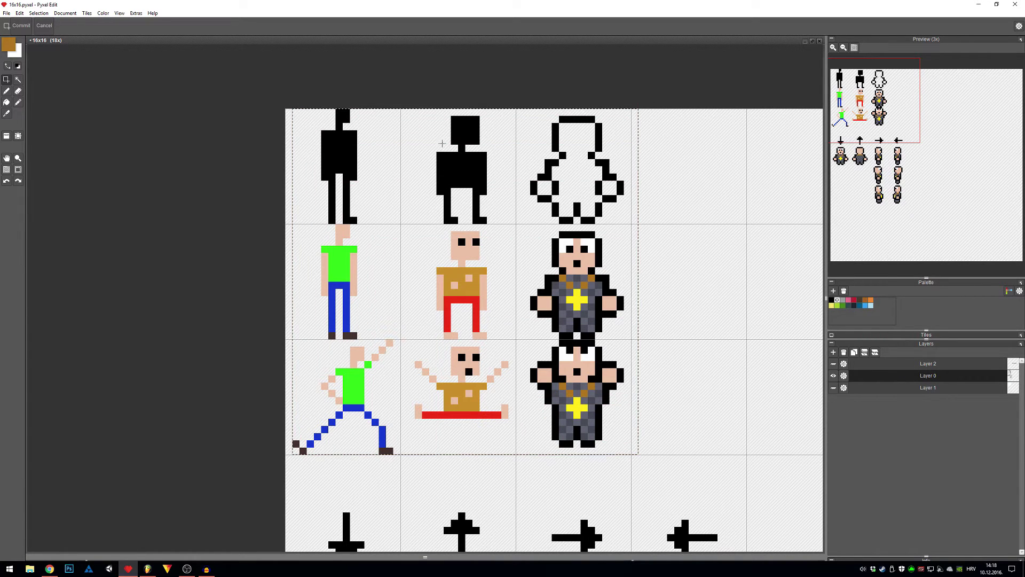
left_click(691, 218)
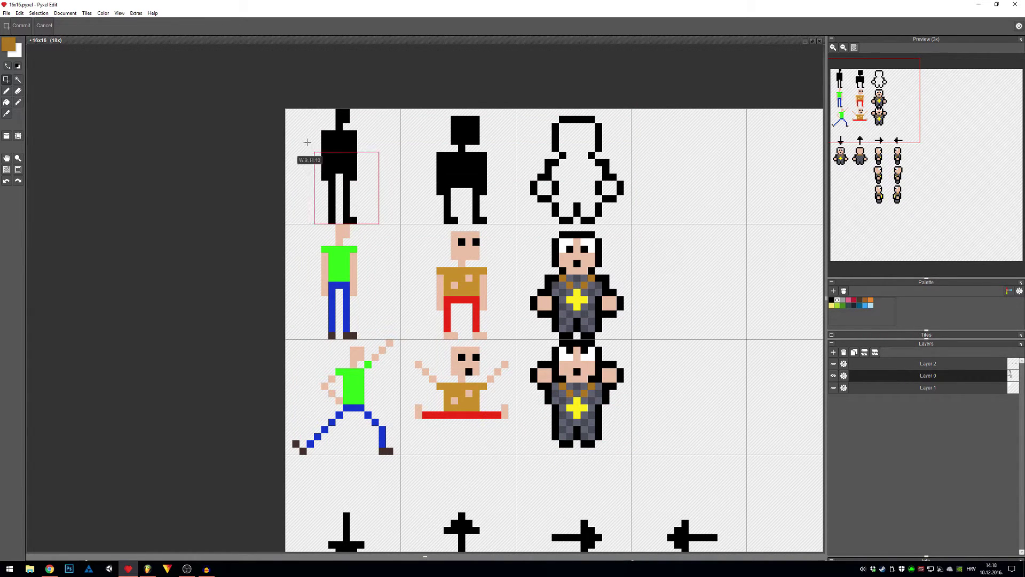
left_click_drag(373, 216, 286, 110)
left_click(387, 307)
left_click_drag(366, 339, 291, 224)
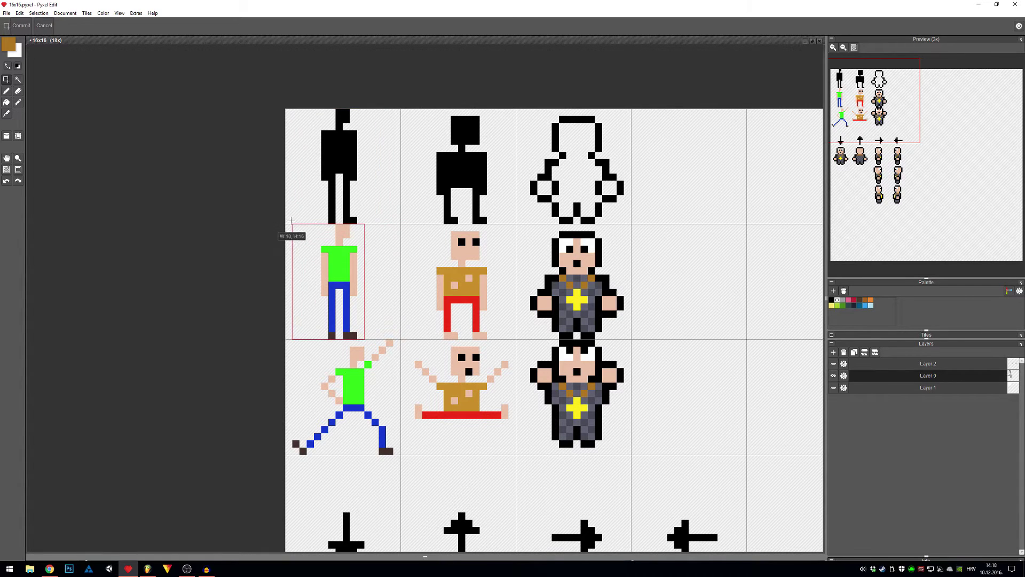
left_click(362, 349)
mouse_move(397, 454)
left_mouse_down()
mouse_move(278, 335)
mouse_move(293, 339)
left_mouse_up()
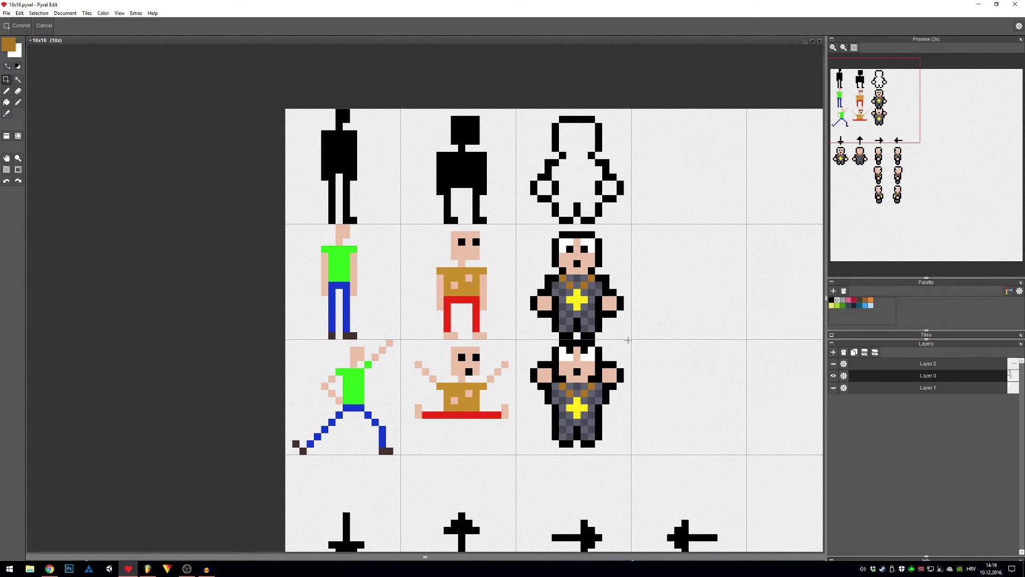
Measure the priest figure's tile, then pan down to the arrow and priest rows.
mouse_move(632, 339)
left_mouse_down()
mouse_move(514, 234)
mouse_move(632, 309)
left_mouse_up()
left_click_drag(307, 231, 504, 329)
left_click_drag(628, 340, 516, 235)
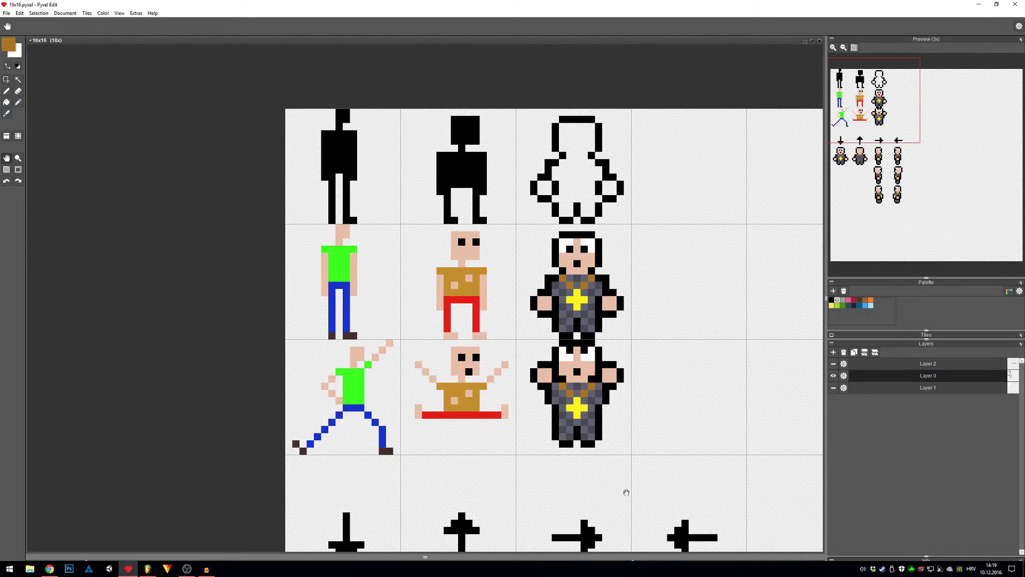
mouse_move(622, 487)
left_mouse_down()
mouse_move(602, 206)
mouse_move(571, 206)
mouse_move(608, 235)
mouse_move(573, 229)
mouse_move(555, 287)
left_mouse_up()
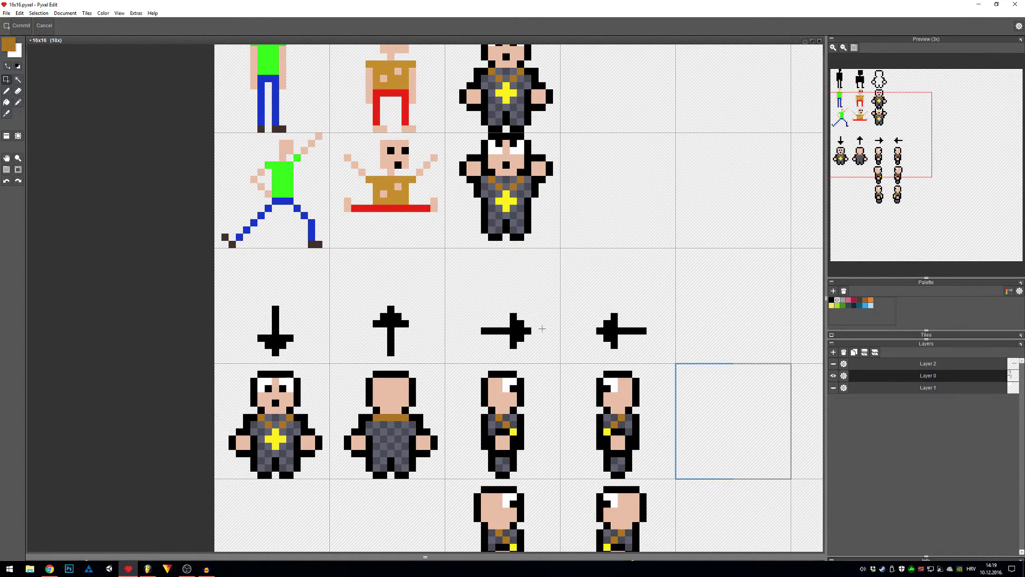
Outline the back-view and side-view priest tiles to compare their sizes.
mouse_move(481, 439)
left_mouse_down()
mouse_move(497, 319)
mouse_move(470, 326)
left_mouse_up()
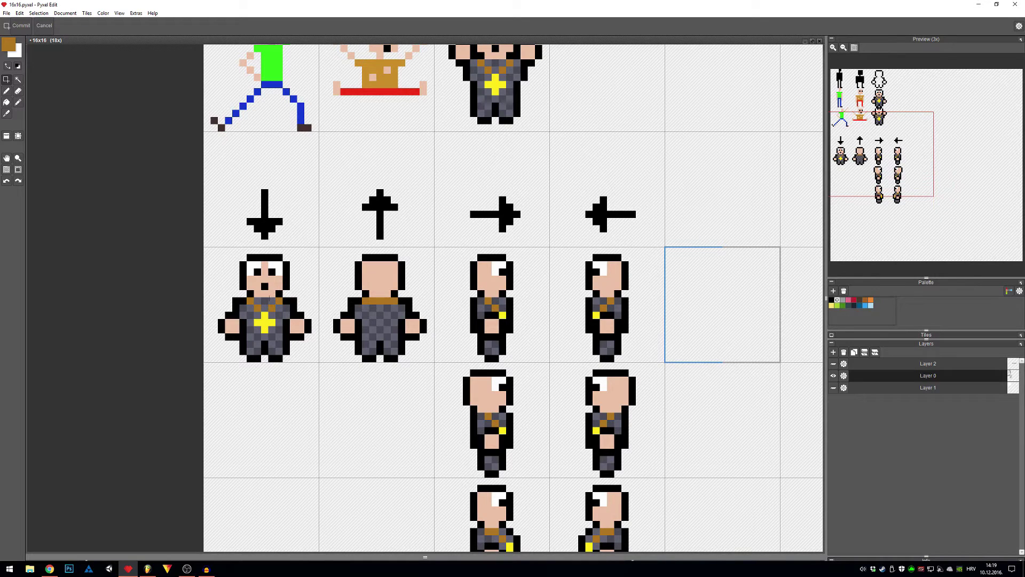
left_click_drag(322, 235, 434, 362)
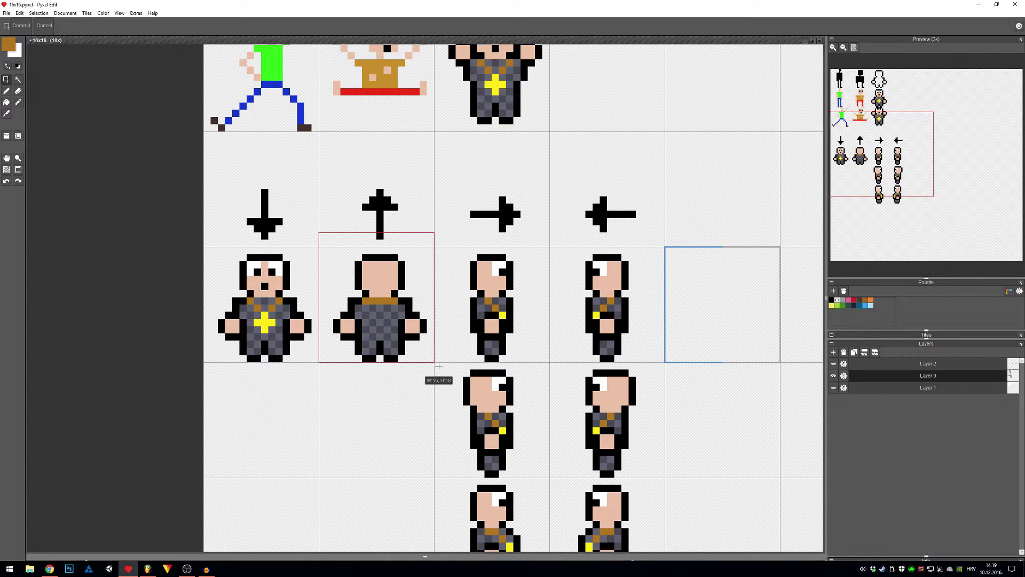
left_click_drag(445, 251, 550, 363)
left_click_drag(556, 249, 663, 363)
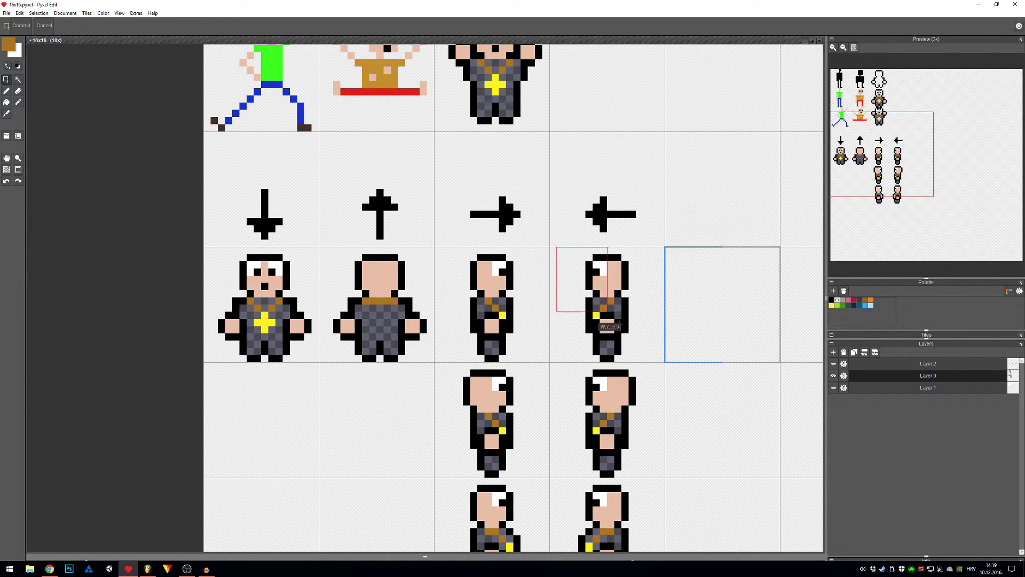
Zoom out and select the bottom walk frames and the middle right-facing frame.
mouse_move(739, 451)
left_mouse_down()
mouse_move(673, 385)
mouse_move(693, 393)
mouse_move(643, 360)
mouse_move(680, 338)
left_mouse_up()
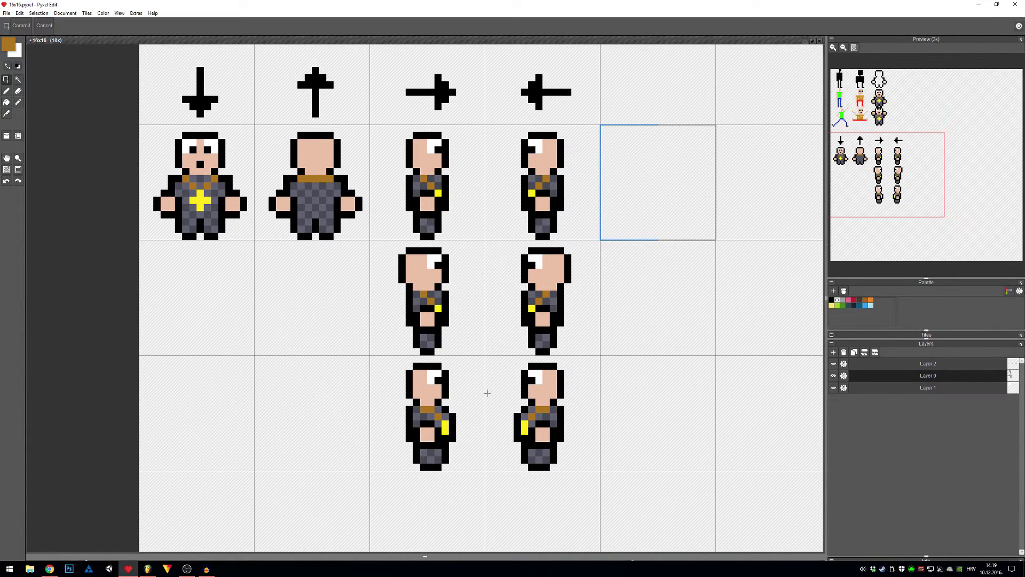
scroll(486, 393, "down", 1)
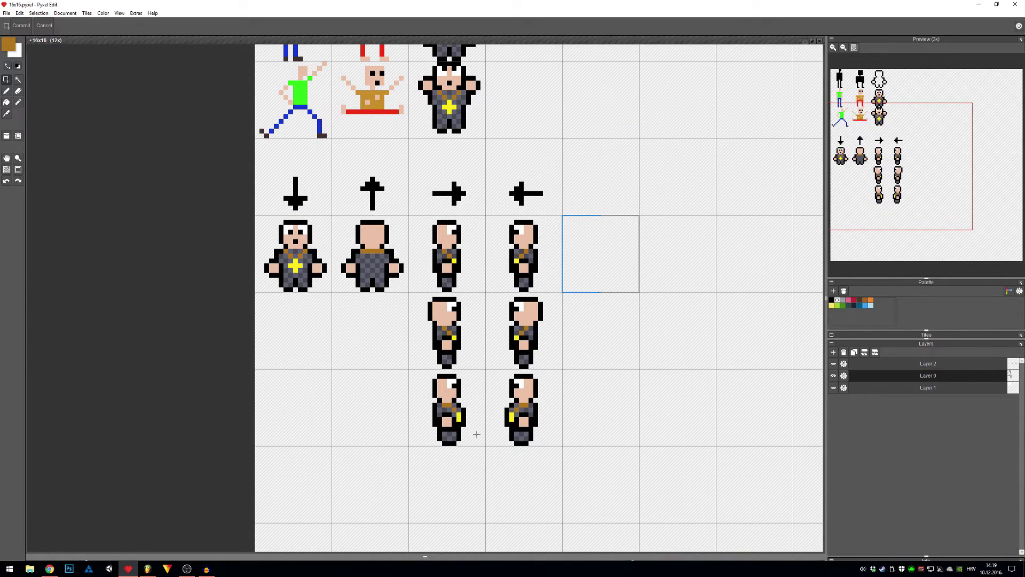
left_click_drag(567, 460, 398, 369)
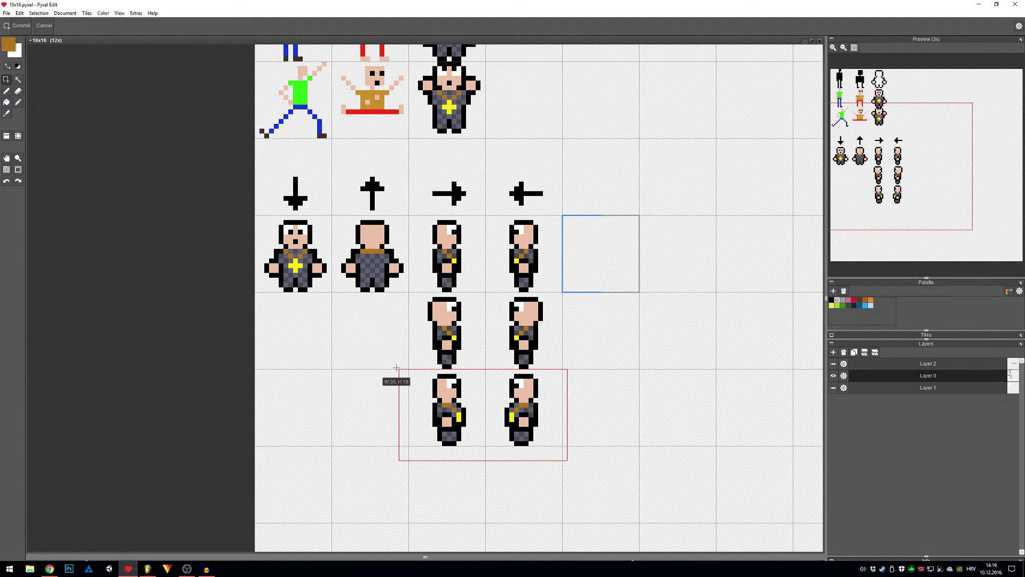
left_click_drag(577, 469, 430, 362)
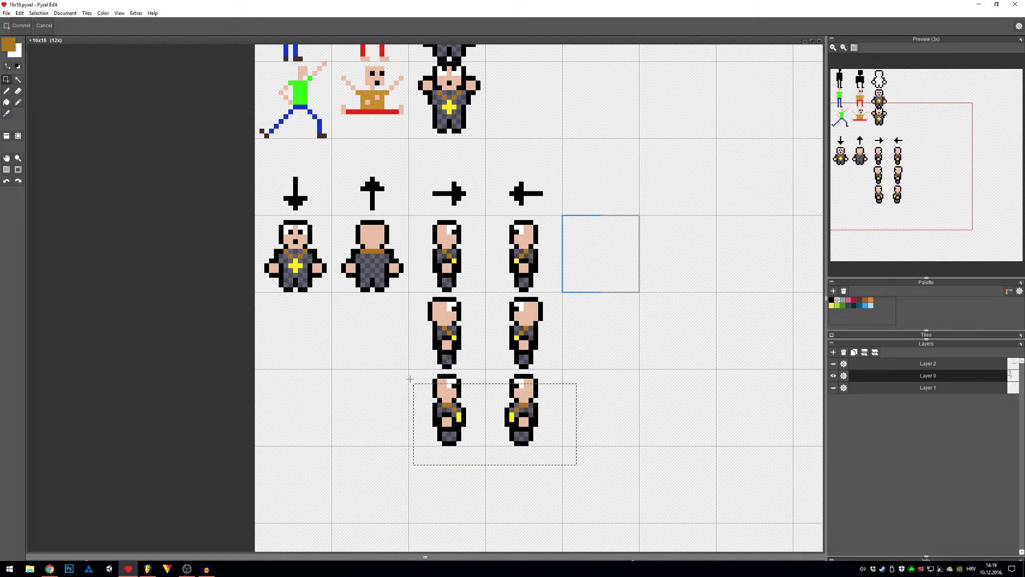
left_click(480, 337)
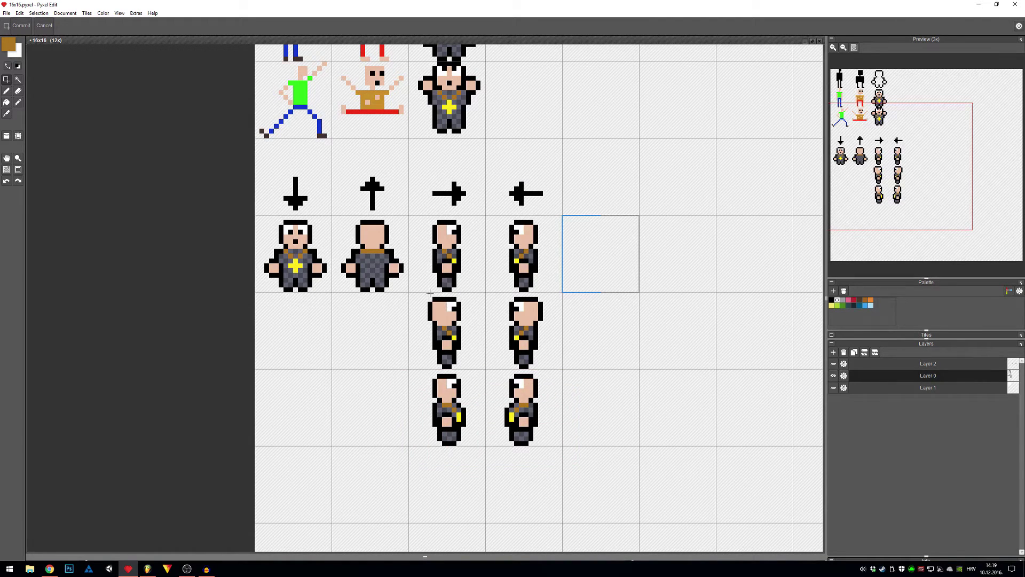
left_click_drag(413, 296, 487, 371)
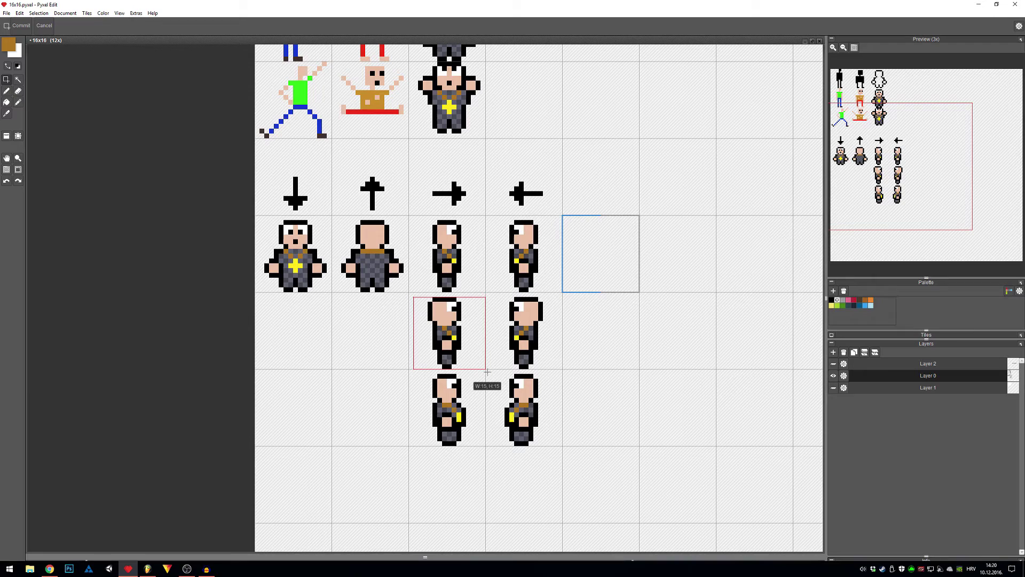
left_click(502, 366)
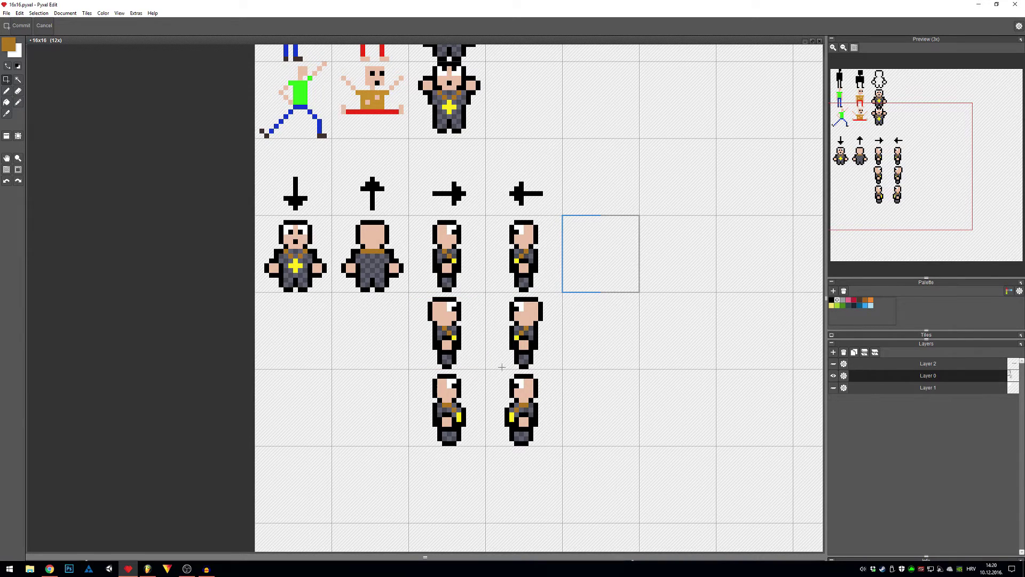
Measure the upper right-facing sprite's tile and enlarge the Animations panel.
left_click_drag(471, 327, 404, 287)
left_click(501, 334)
left_click_drag(472, 328, 414, 292)
left_click(488, 327)
left_click_drag(480, 291, 411, 216)
left_click(493, 274)
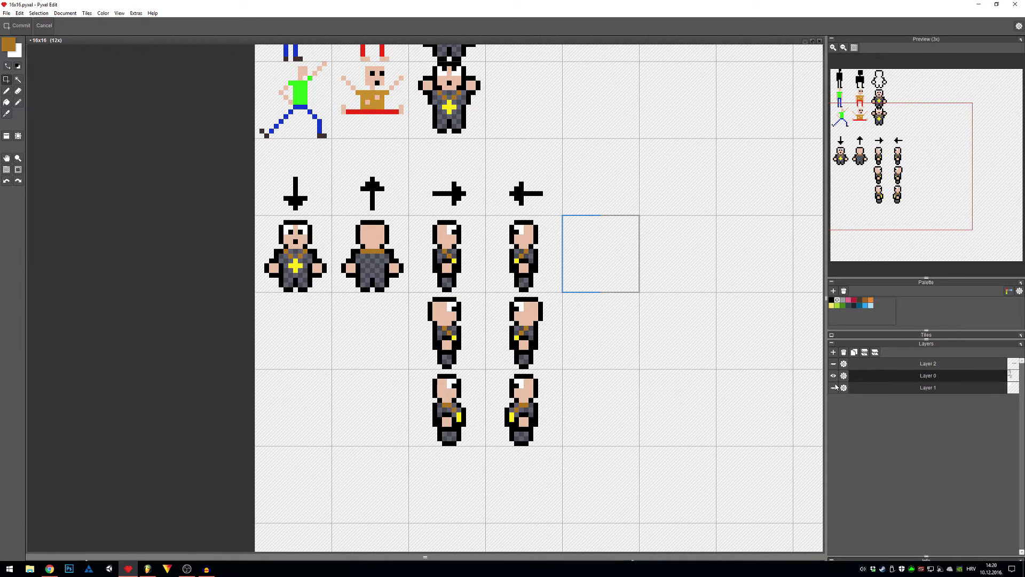
mouse_move(425, 557)
left_mouse_down()
mouse_move(435, 373)
mouse_move(436, 387)
left_mouse_up()
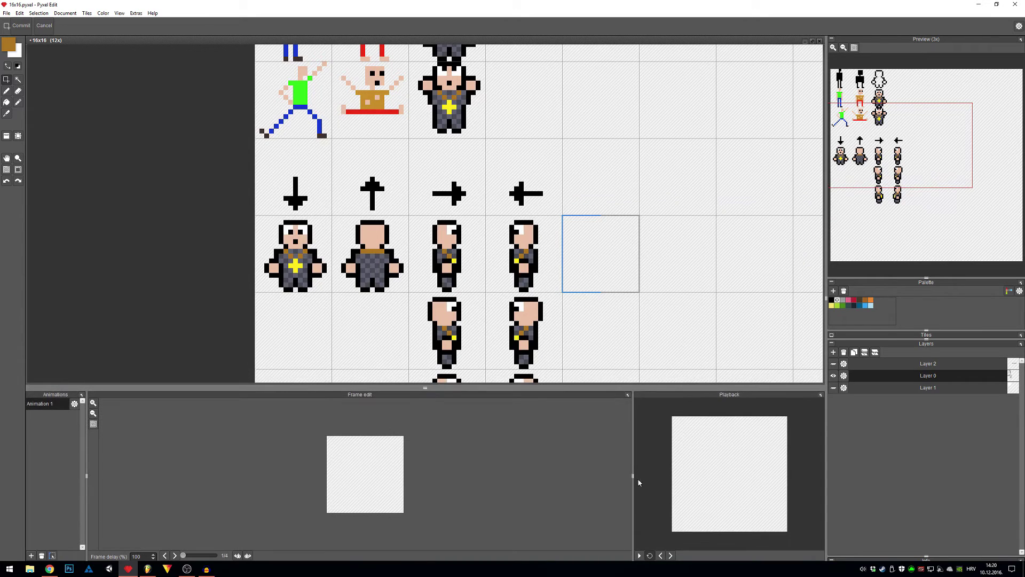
Make Layer 2 visible to reveal the red-legged side walk frames.
left_click(833, 364)
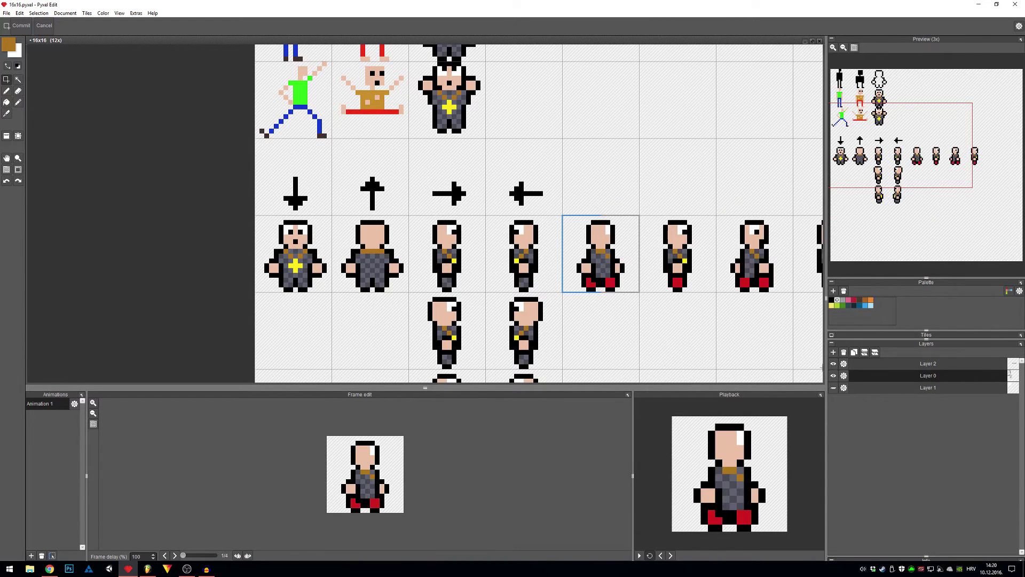
mouse_move(724, 341)
left_mouse_down()
mouse_move(714, 324)
mouse_move(517, 312)
left_mouse_up()
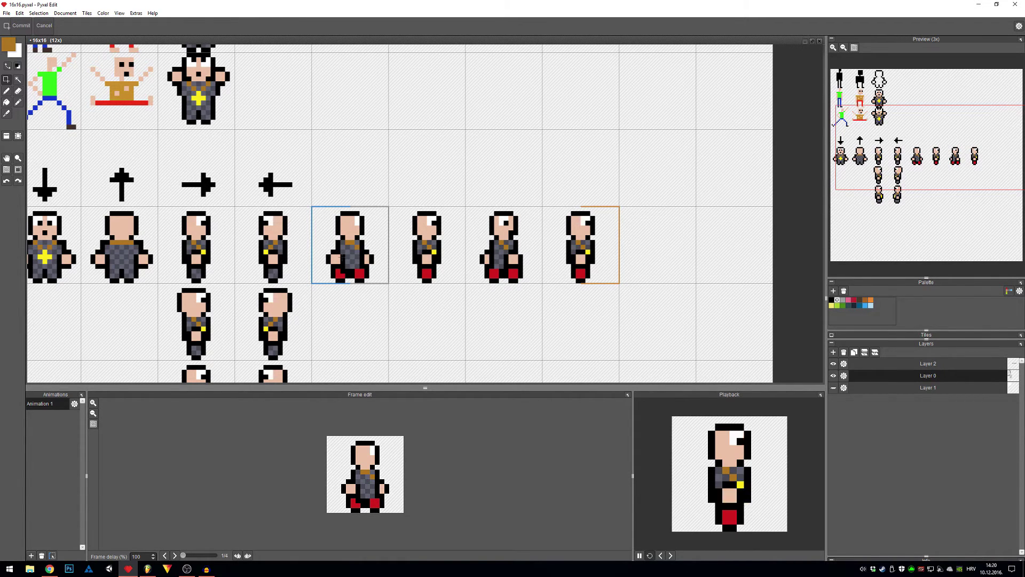
scroll(340, 258, "up", 1)
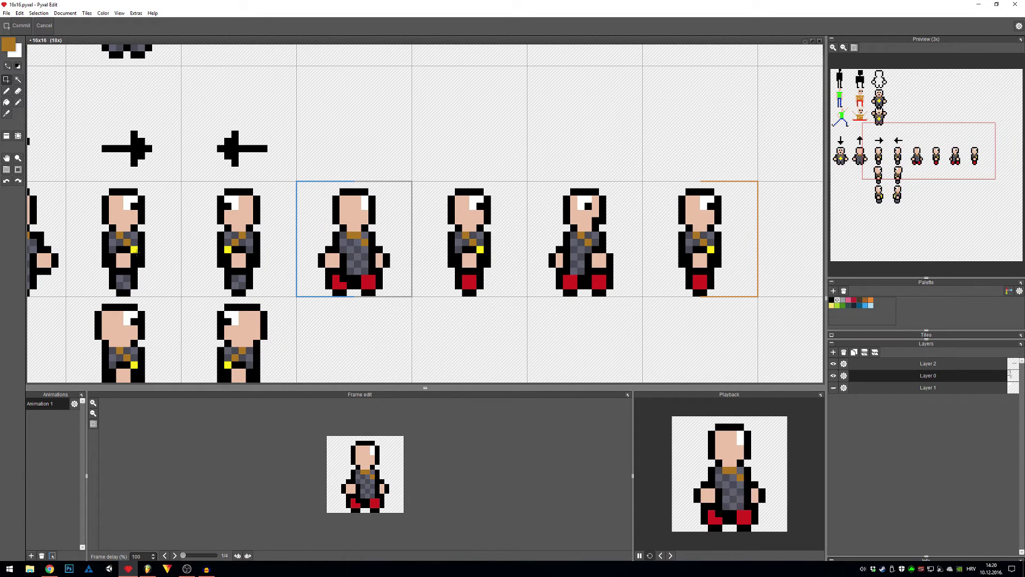
left_click(159, 272)
mouse_move(183, 275)
left_mouse_down()
mouse_move(591, 269)
mouse_move(392, 262)
left_mouse_up()
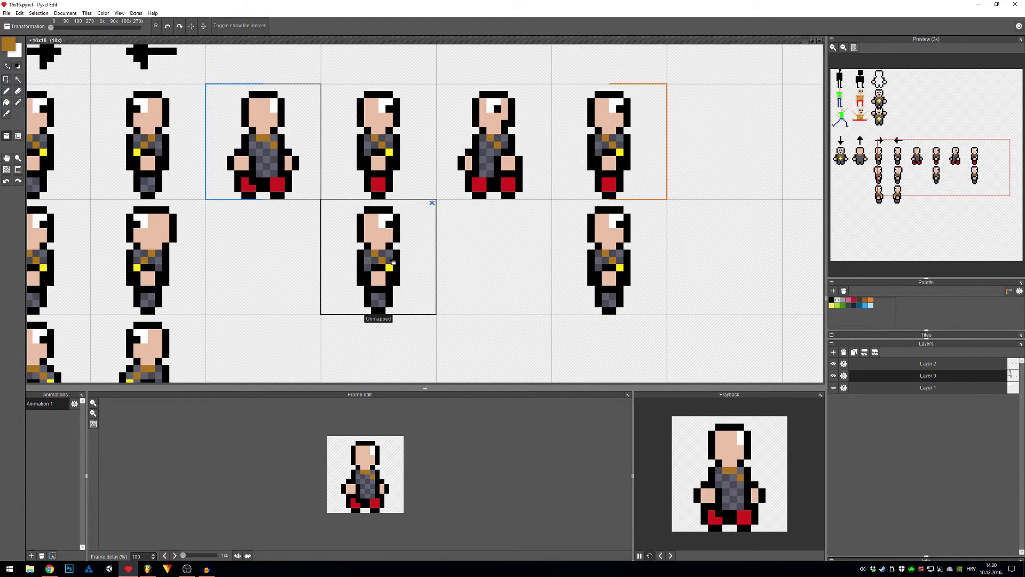
left_click_drag(393, 261, 622, 280)
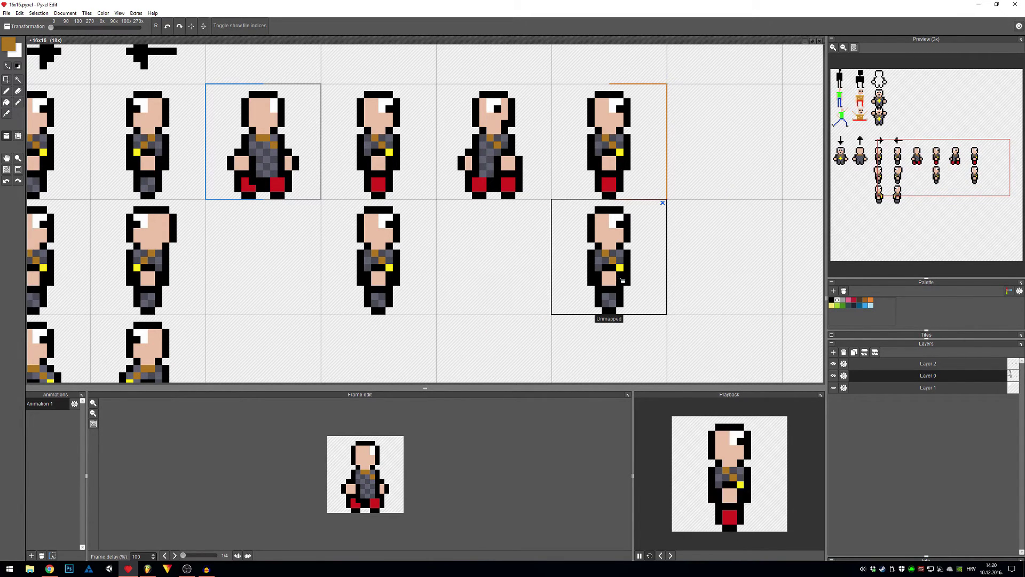
scroll(622, 280, "down", 1)
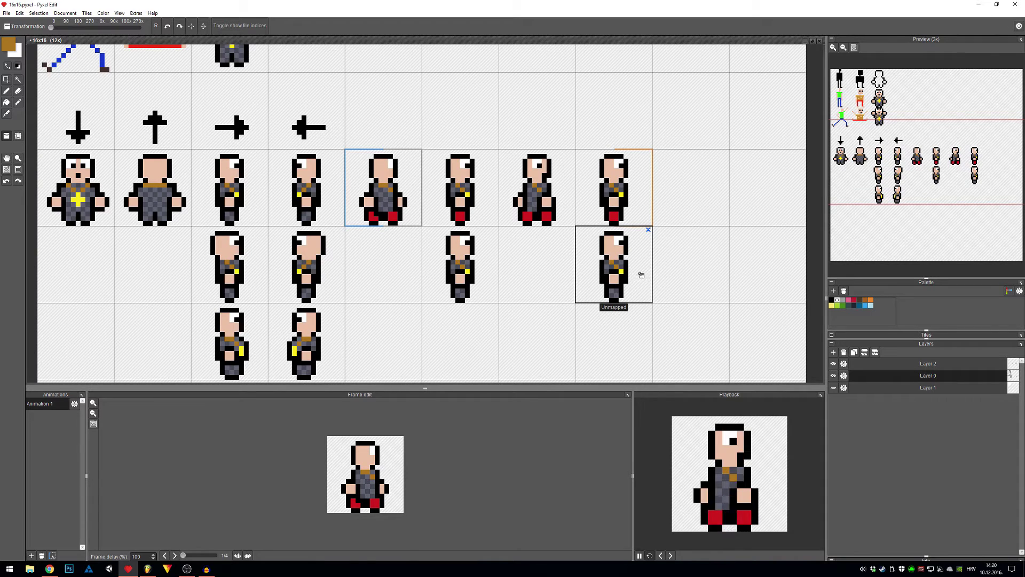
left_click_drag(635, 277, 692, 258)
scroll(692, 257, "up", 1)
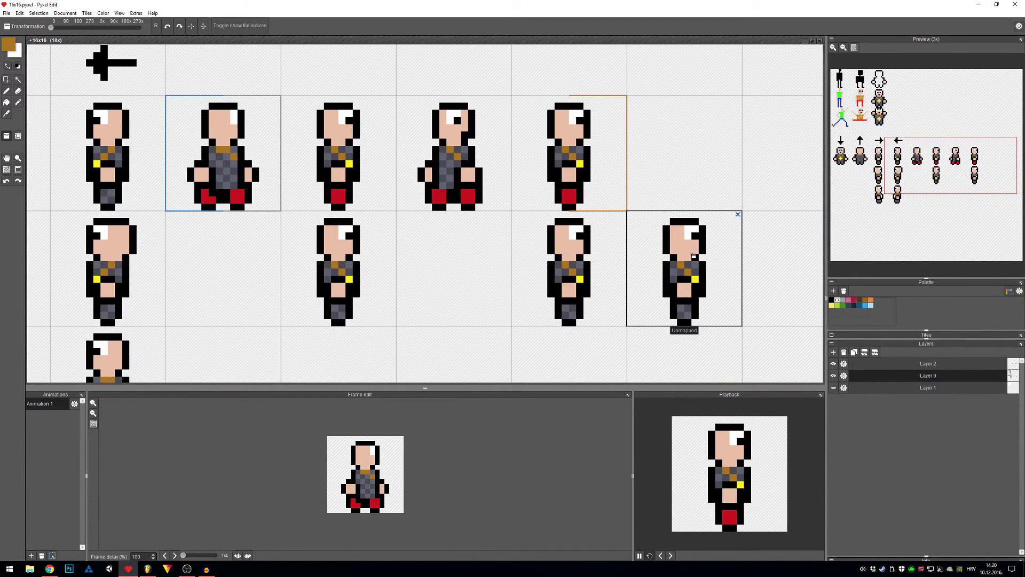
left_click_drag(693, 256, 688, 290)
left_click_drag(682, 279, 338, 165)
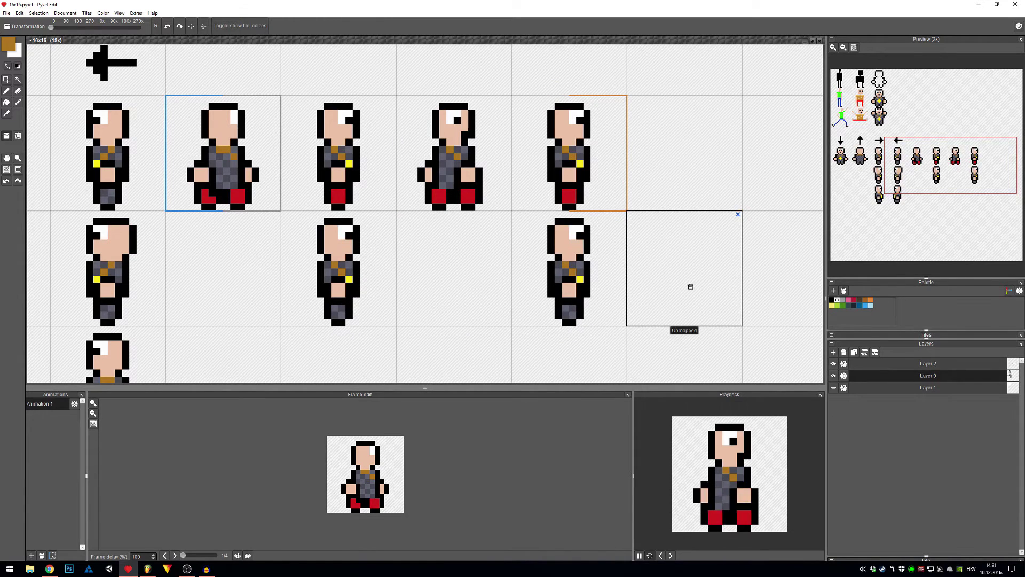
left_click_drag(717, 294, 252, 286)
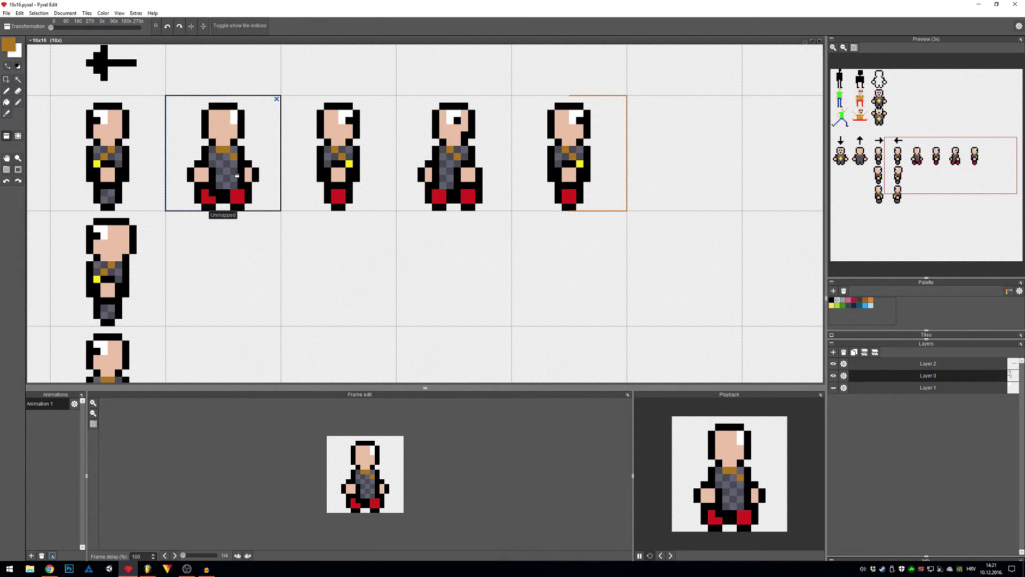
scroll(470, 161, "down", 3)
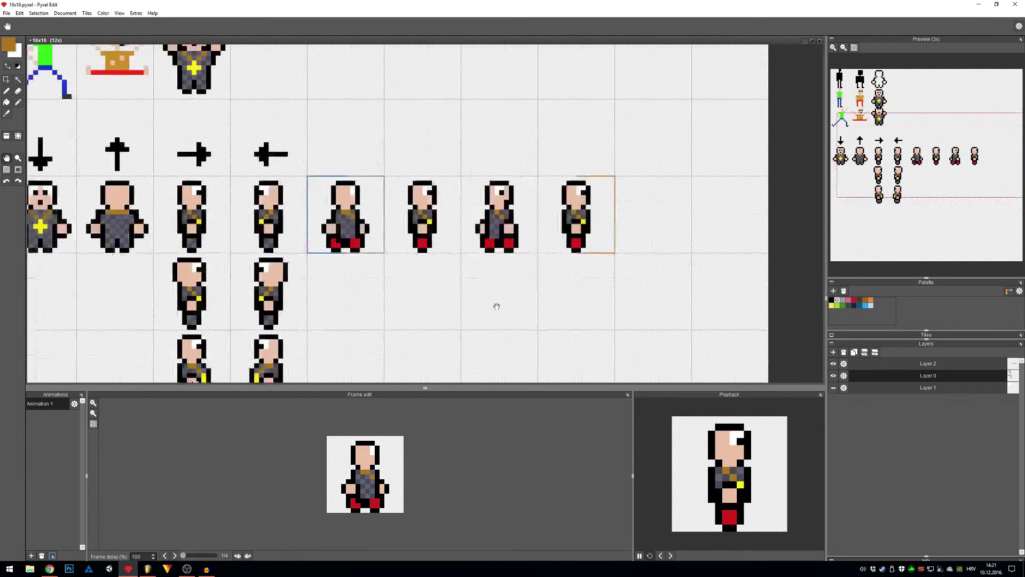
scroll(404, 288, "up", 2)
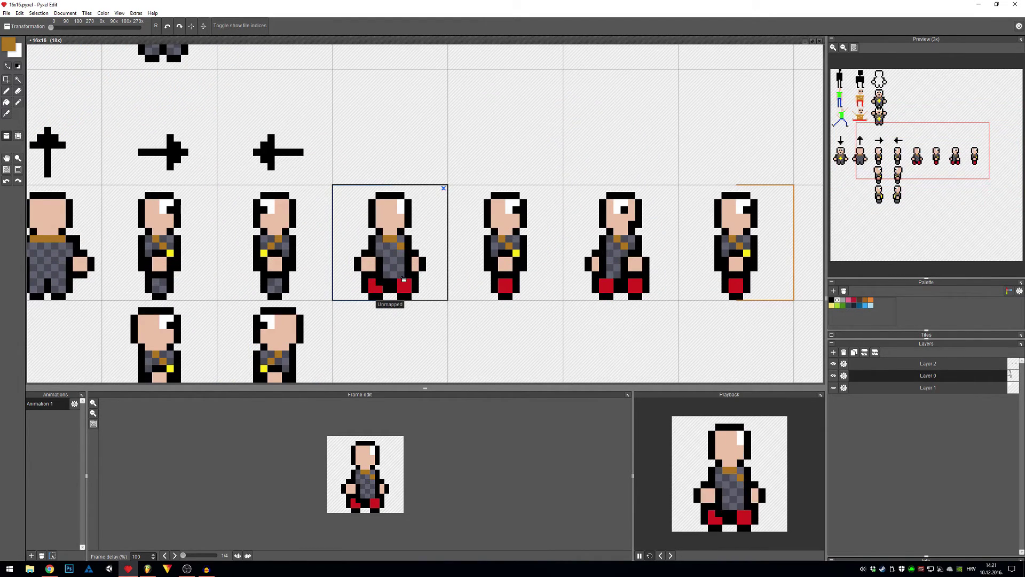
scroll(372, 267, "up", 3)
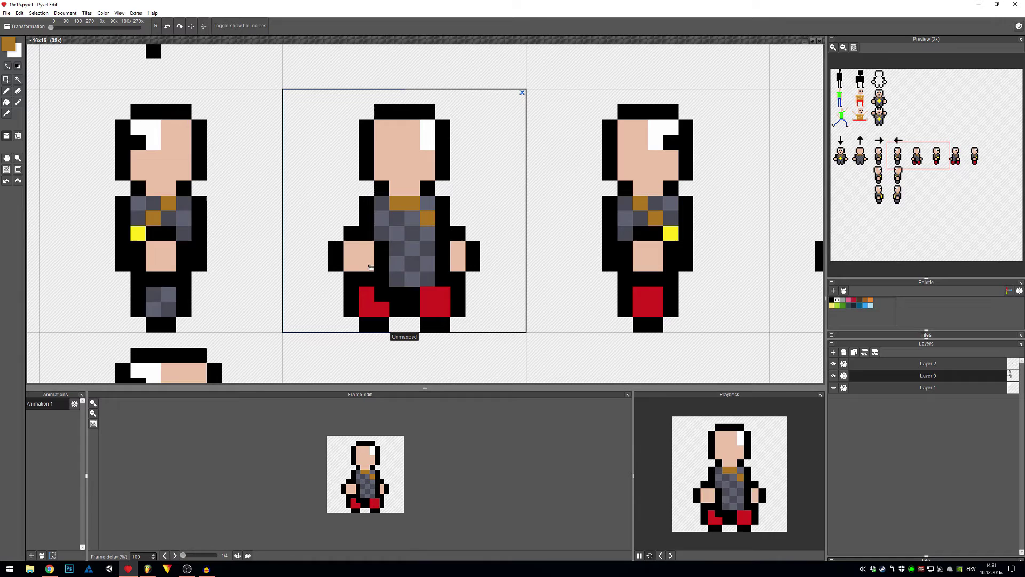
scroll(475, 278, "down", 2)
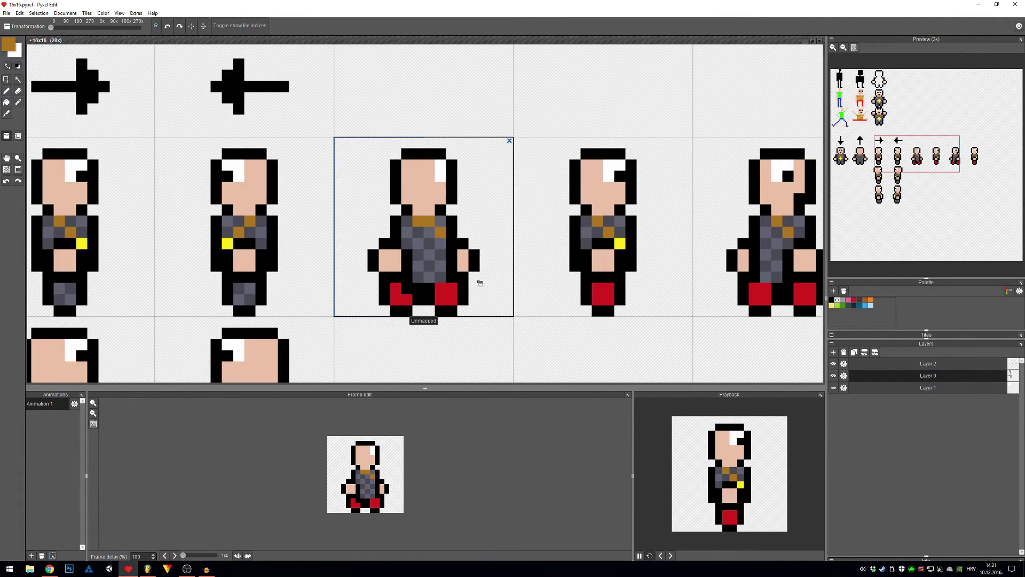
mouse_move(546, 297)
left_mouse_down()
mouse_move(475, 325)
mouse_move(434, 319)
left_mouse_up()
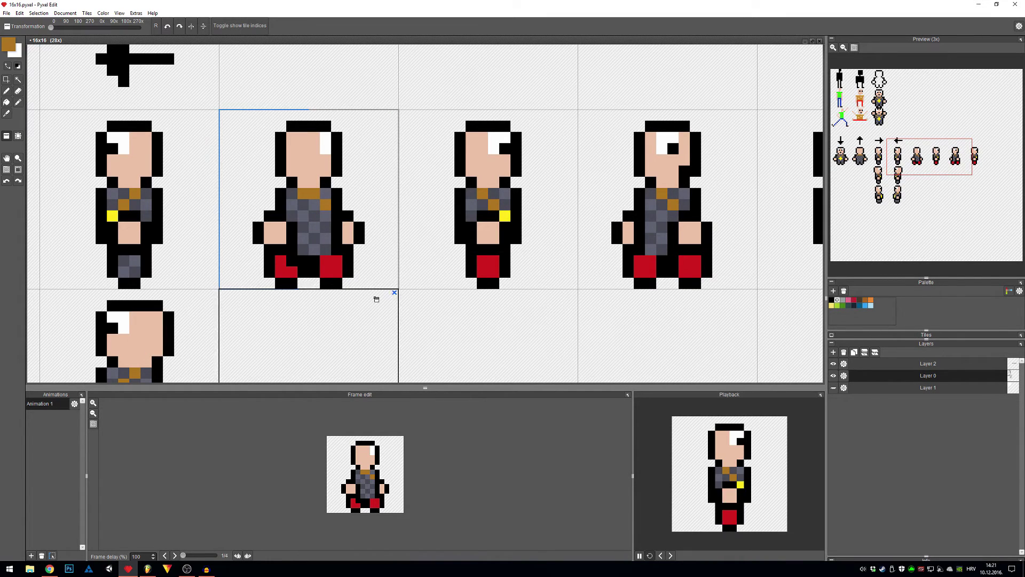
left_click_drag(643, 338, 474, 328)
scroll(480, 278, "down", 2)
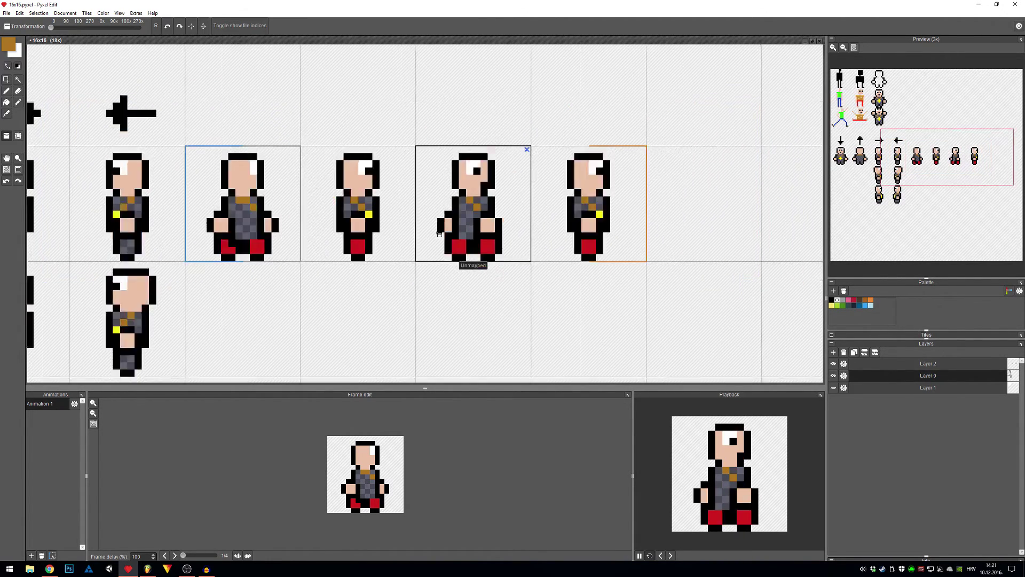
scroll(438, 260, "down", 2)
left_click_drag(403, 260, 459, 299)
scroll(689, 478, "down", 2)
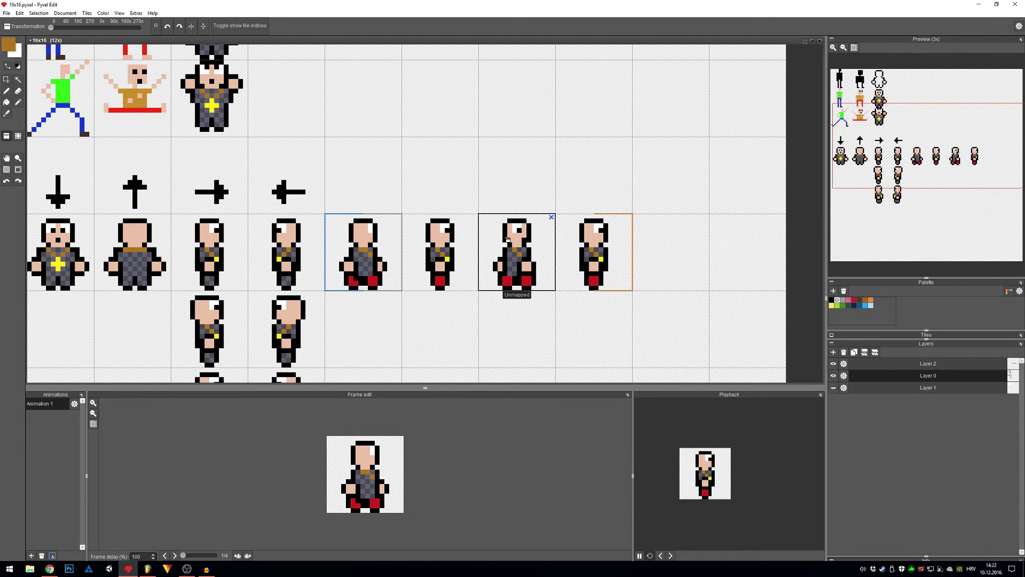
key("s")
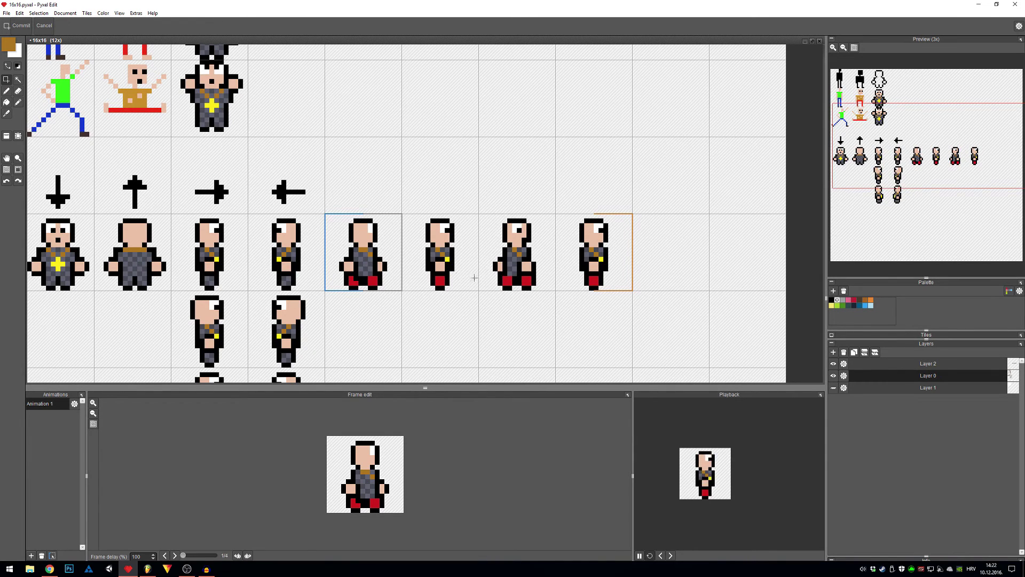
scroll(474, 277, "up", 2)
scroll(442, 281, "up", 2)
scroll(446, 272, "down", 2)
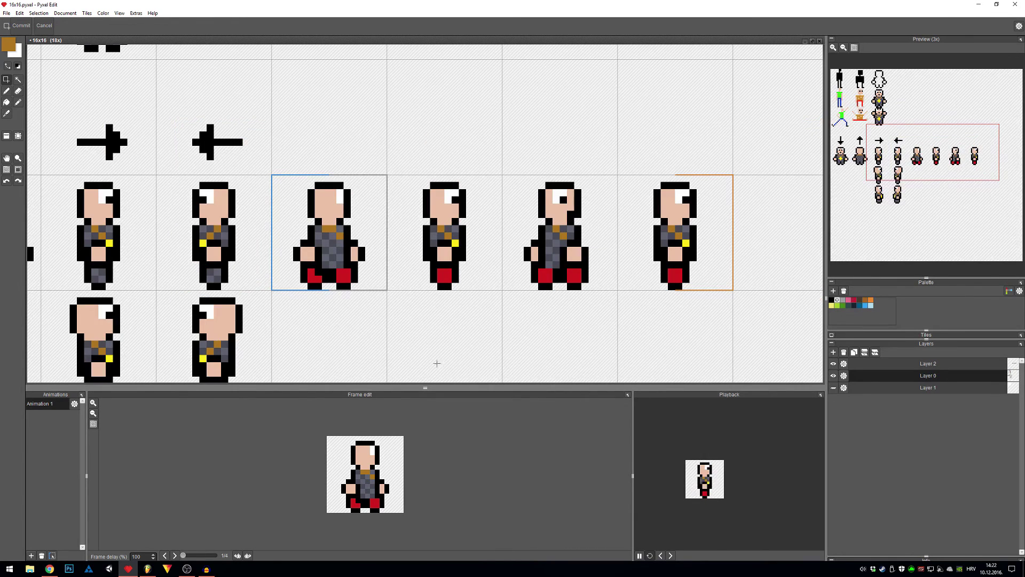
left_click_drag(436, 363, 678, 312)
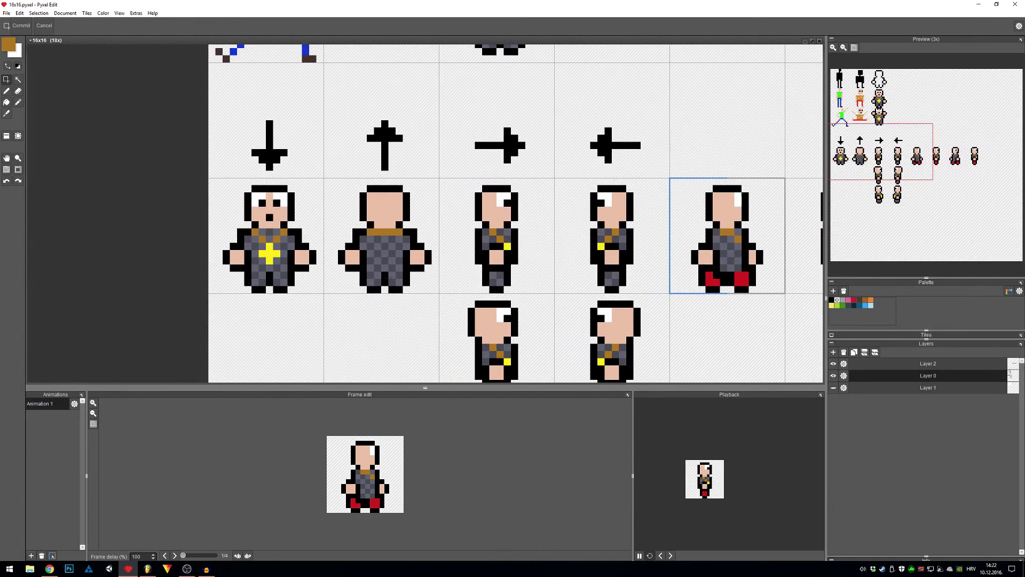
scroll(390, 278, "up", 2)
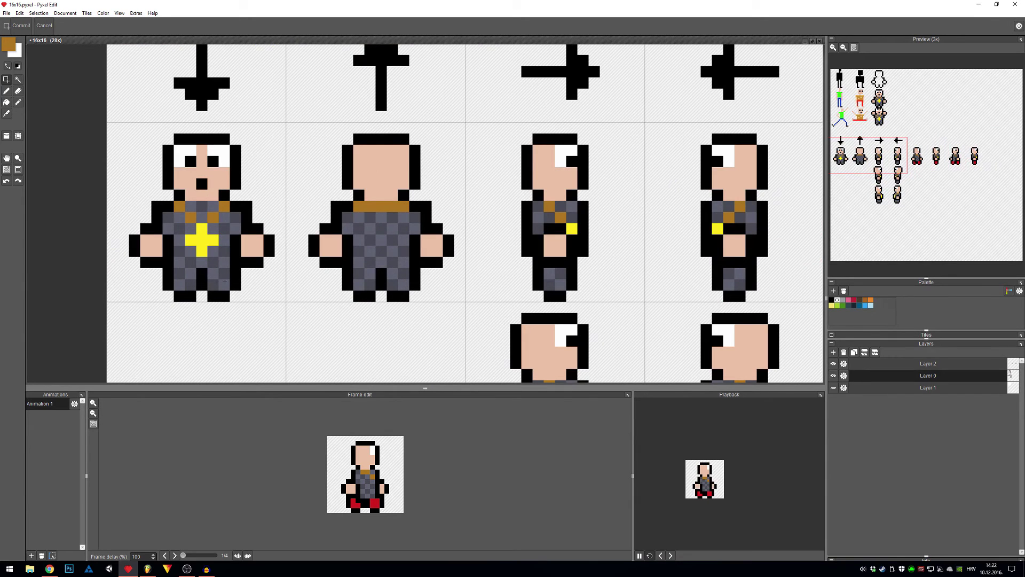
scroll(215, 280, "down", 3)
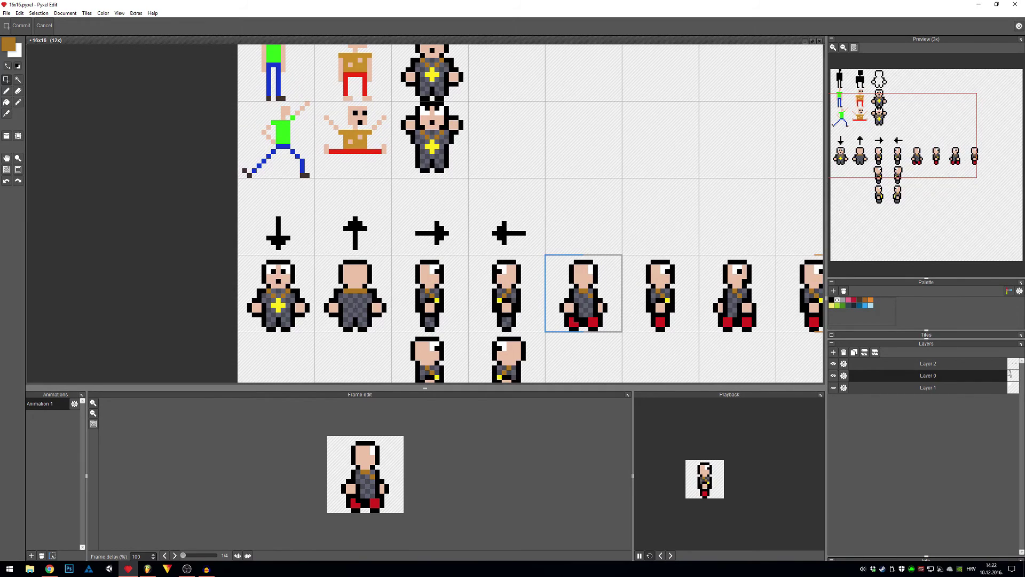
scroll(358, 304, "up", 3)
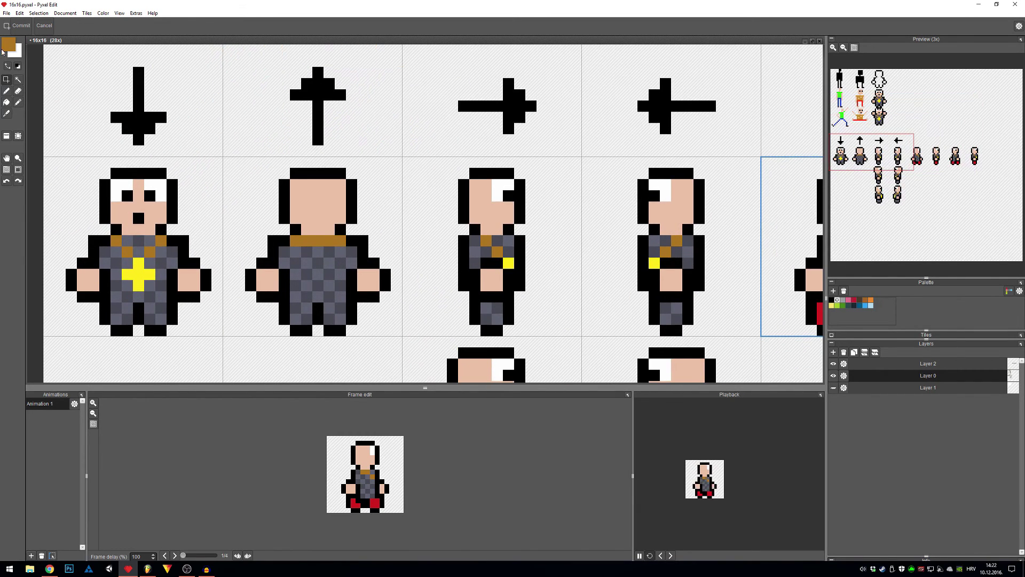
Choose dark brown and pencil the front view's legs brown.
left_click(9, 44)
left_click(118, 101)
left_click(115, 167)
left_click(115, 307)
left_click_drag(116, 319, 161, 309)
left_click(127, 309)
left_click(161, 319)
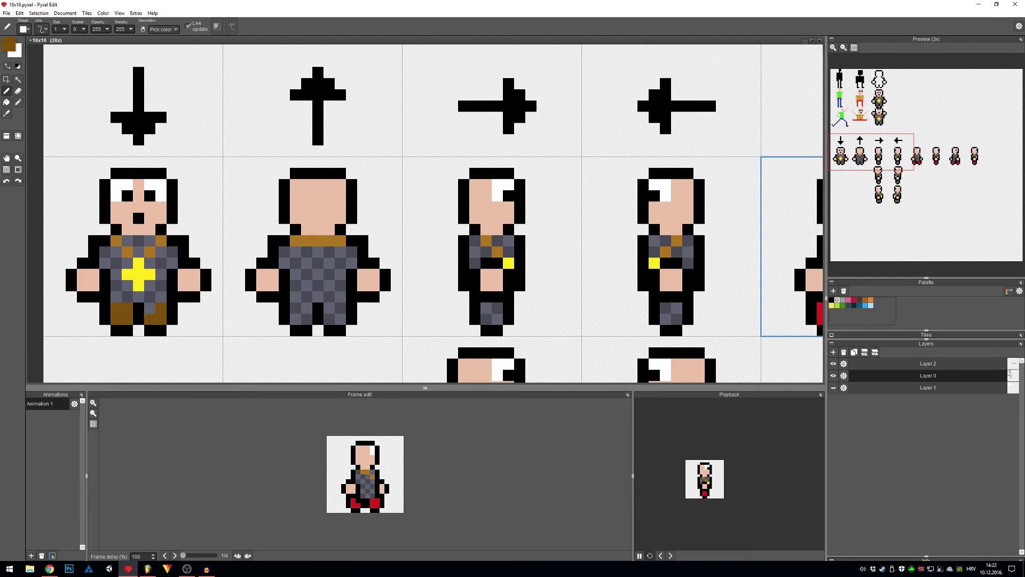
left_click(150, 309)
left_click(228, 318)
key("ctrl+z")
Pencil the back view's and side views' grey legs dark brown.
mouse_move(307, 319)
left_mouse_down()
mouse_move(295, 309)
mouse_move(340, 308)
mouse_move(329, 319)
left_mouse_up()
mouse_move(497, 320)
left_mouse_down()
mouse_move(497, 309)
mouse_move(486, 319)
left_mouse_up()
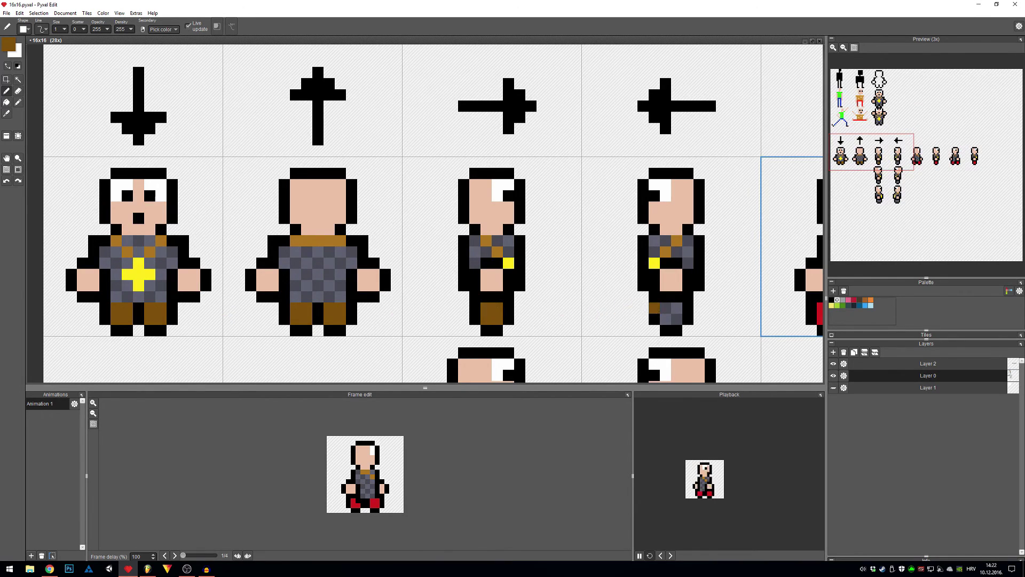
left_click_drag(665, 308, 676, 308)
left_click_drag(677, 319, 203, 283)
Fill the red legs of the first walk frames brown on Layer 2.
key("f")
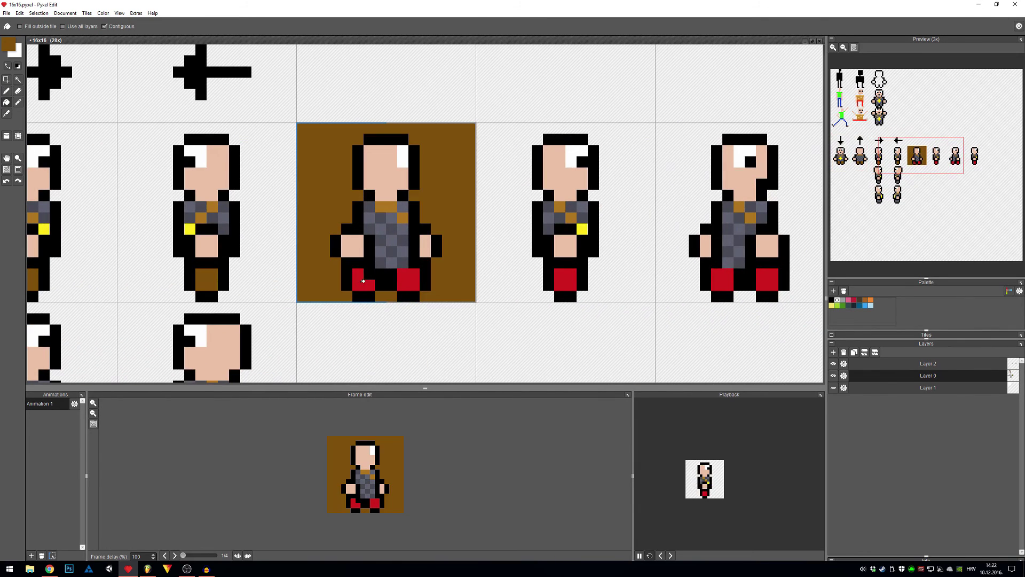
left_click(326, 271)
key("ctrl+z")
key("ctrl+y")
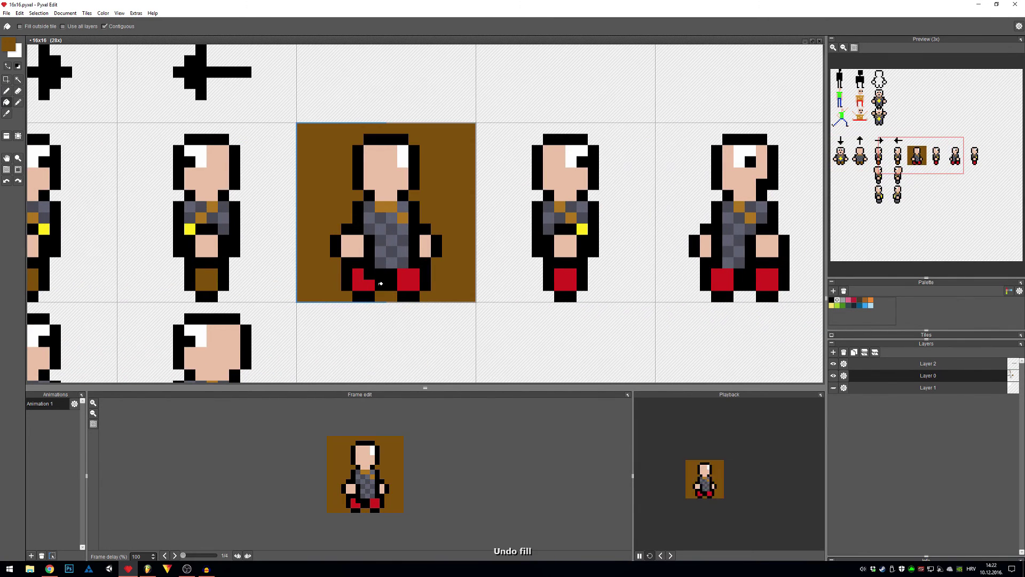
key("ctrl+z")
left_click(896, 363)
left_click(363, 280)
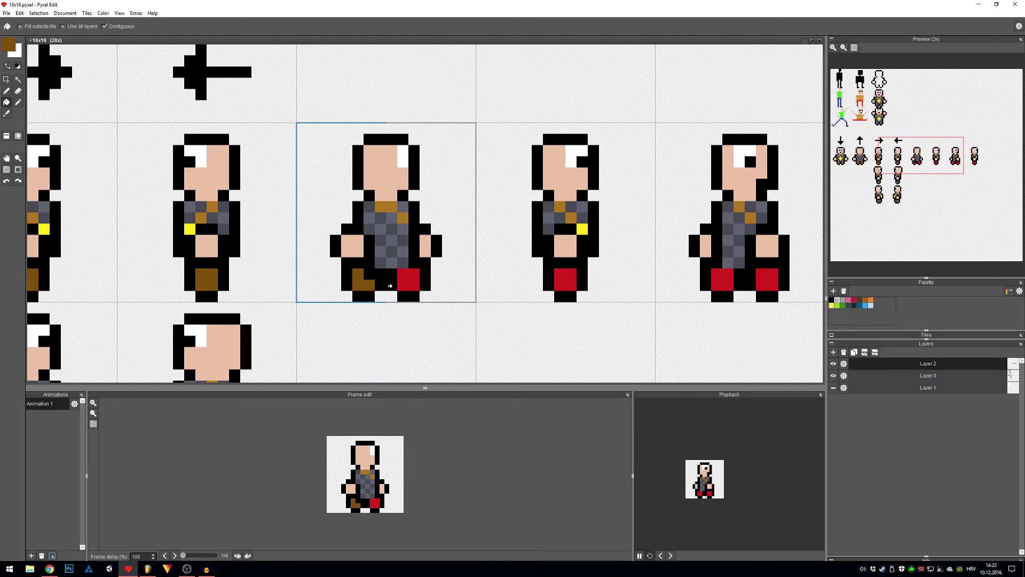
left_click(409, 279)
left_click(565, 280)
left_click(722, 278)
left_click(767, 297)
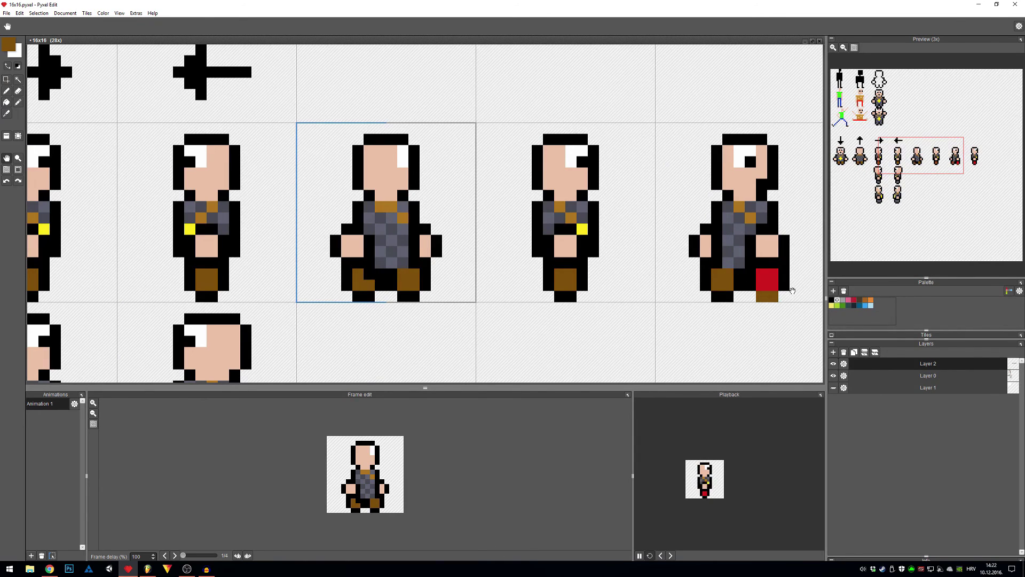
Fill the last walk frames' red legs brown, undoing a stray foot fill.
left_click_drag(776, 295, 391, 305)
key("ctrl+z")
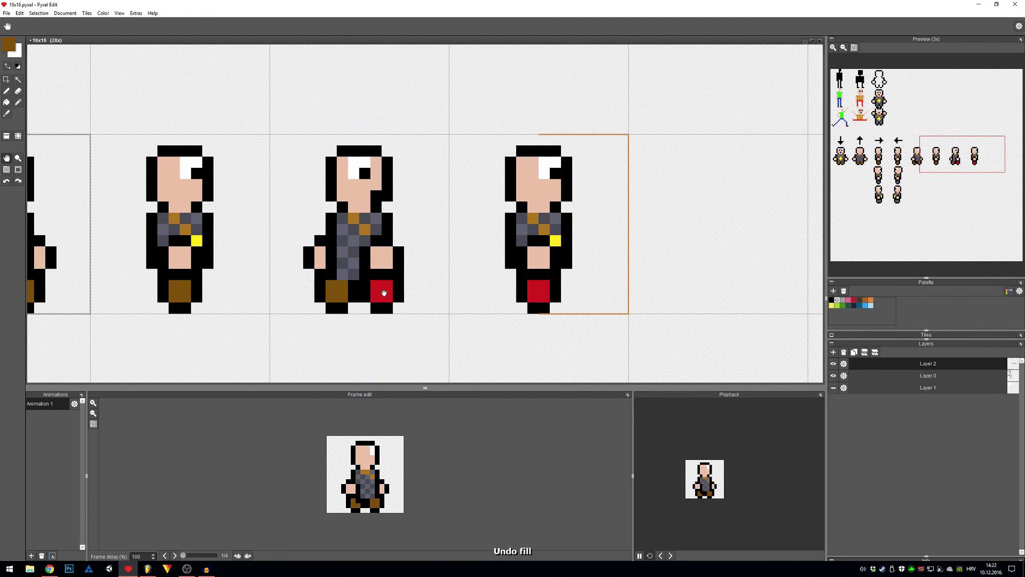
left_click(384, 293)
left_click(538, 291)
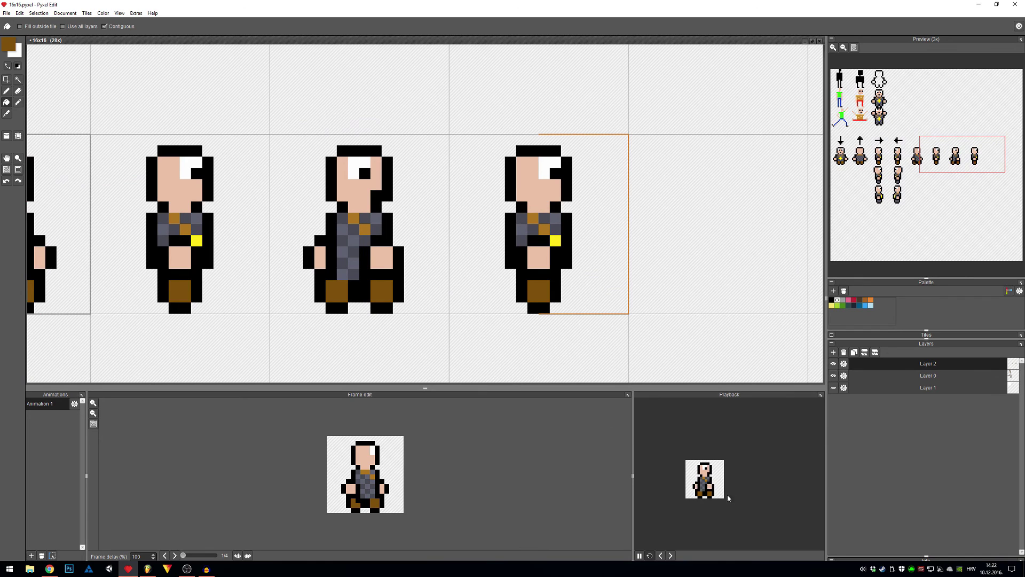
left_click_drag(454, 326, 581, 315)
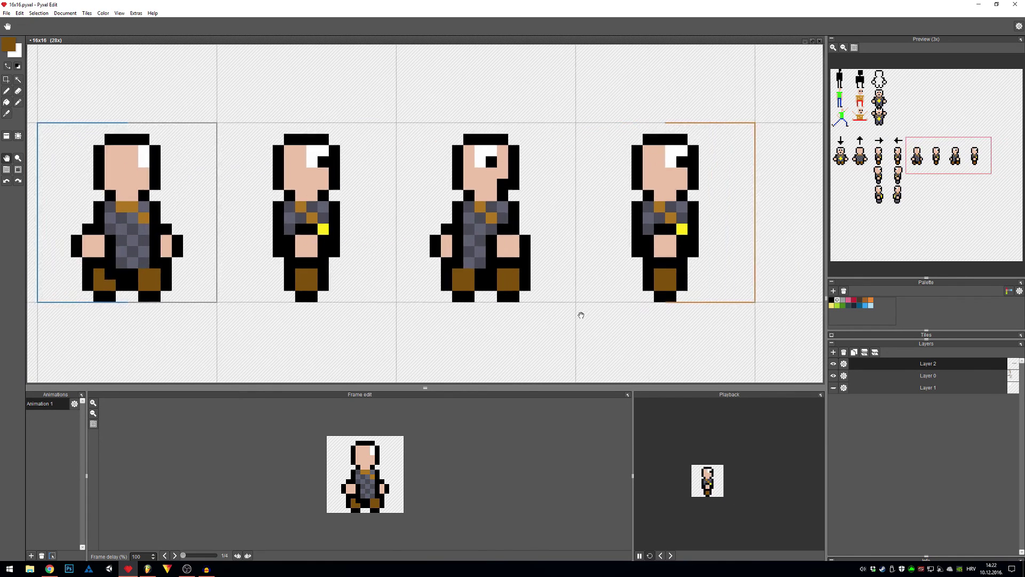
Zoom out to review the whole sheet and pick black from an outline for the pencil.
scroll(581, 315, "down", 5)
left_click_drag(456, 313, 542, 246)
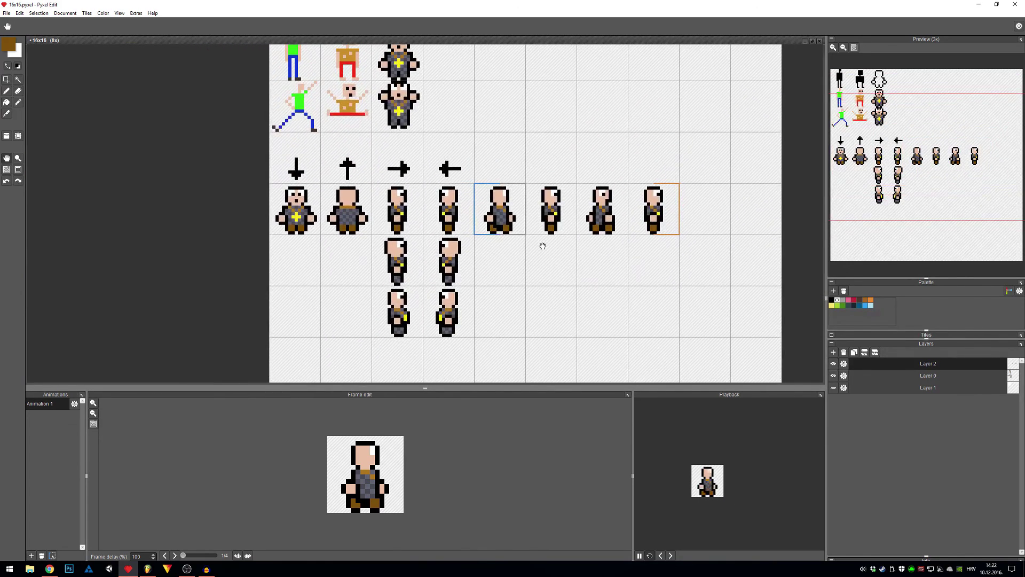
key("f")
scroll(483, 197, "down", 2)
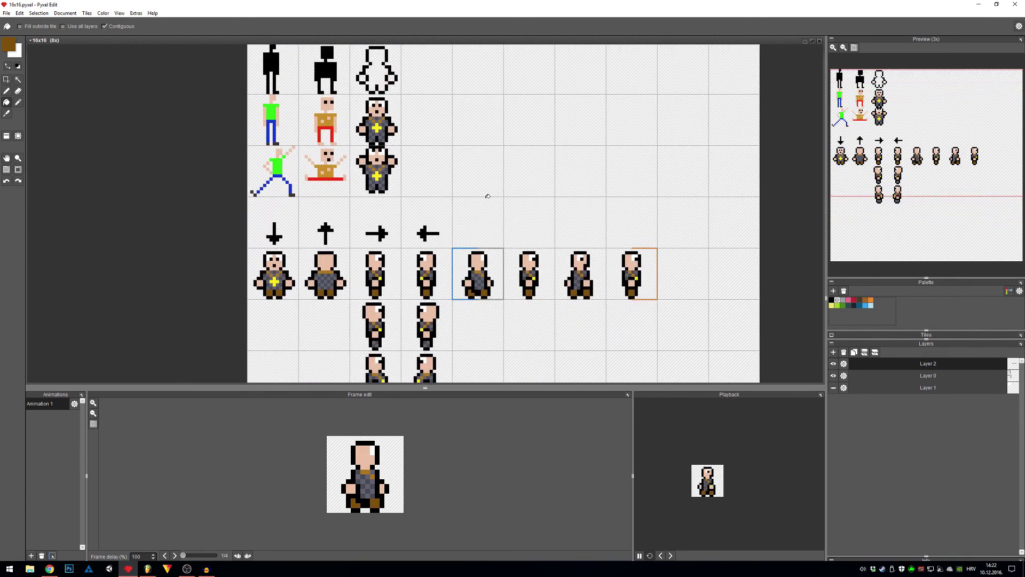
scroll(495, 224, "down", 1)
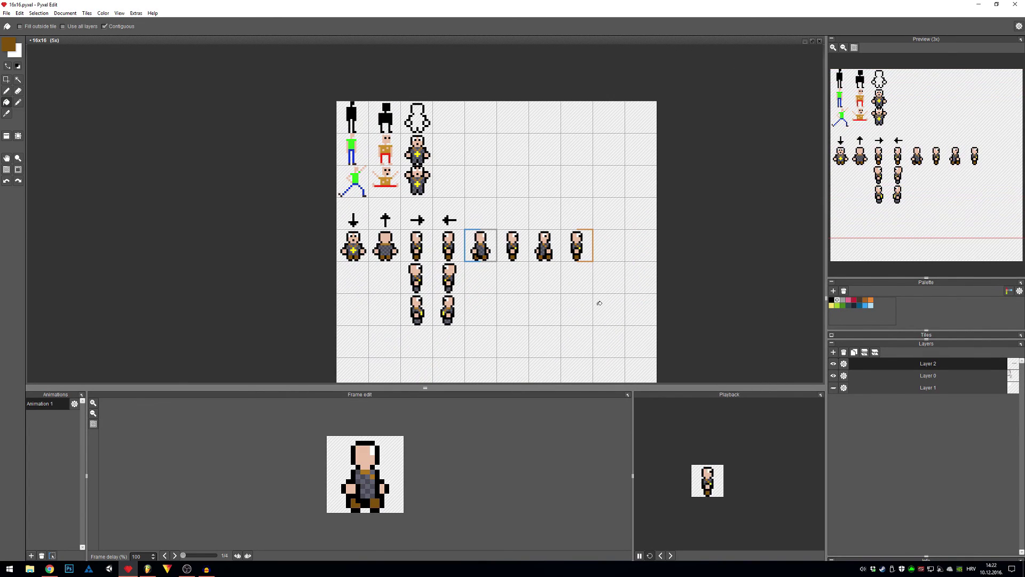
scroll(504, 290, "up", 1)
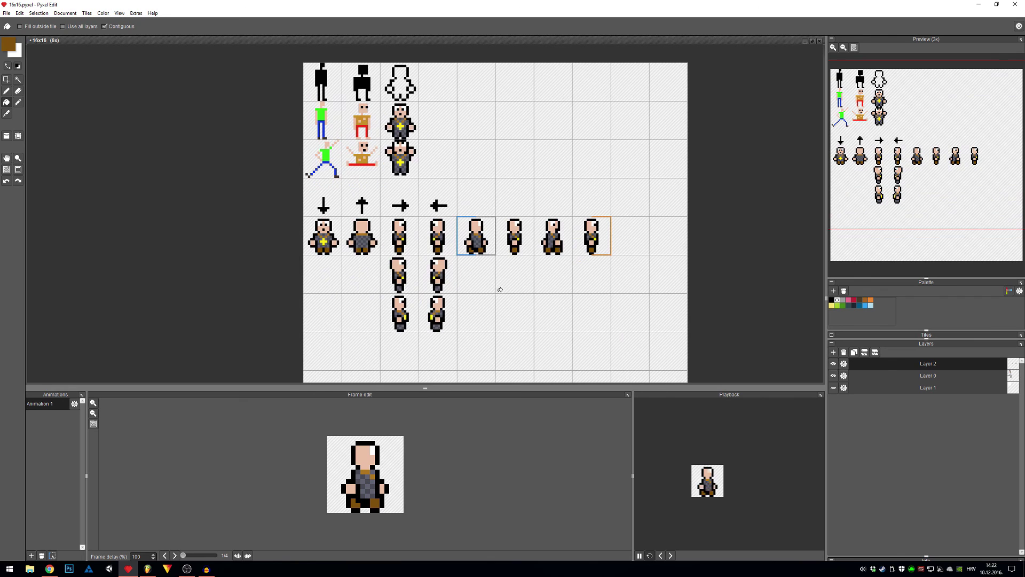
scroll(499, 289, "up", 1)
scroll(428, 281, "up", 4)
key("b")
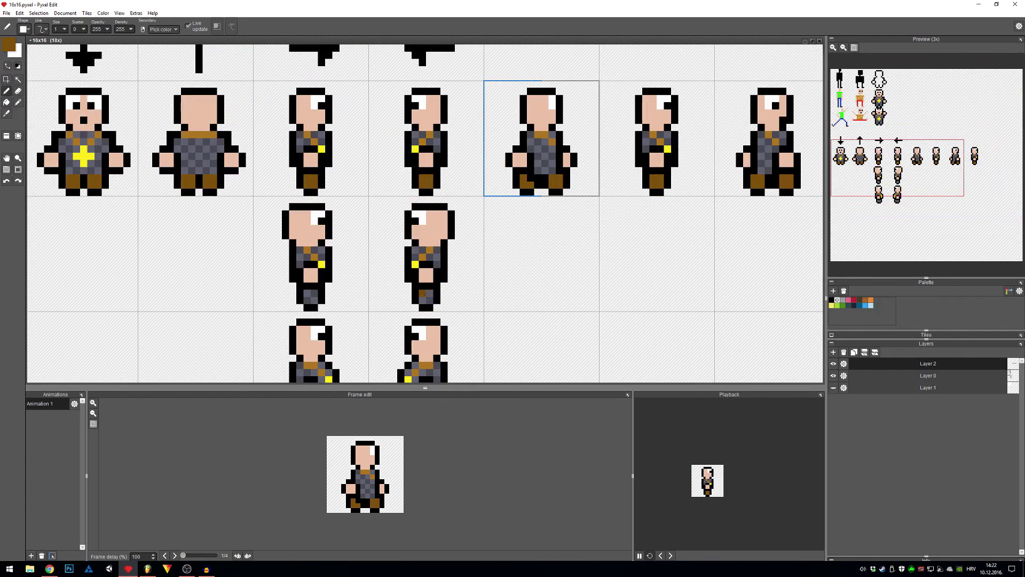
left_click(315, 293, "alt")
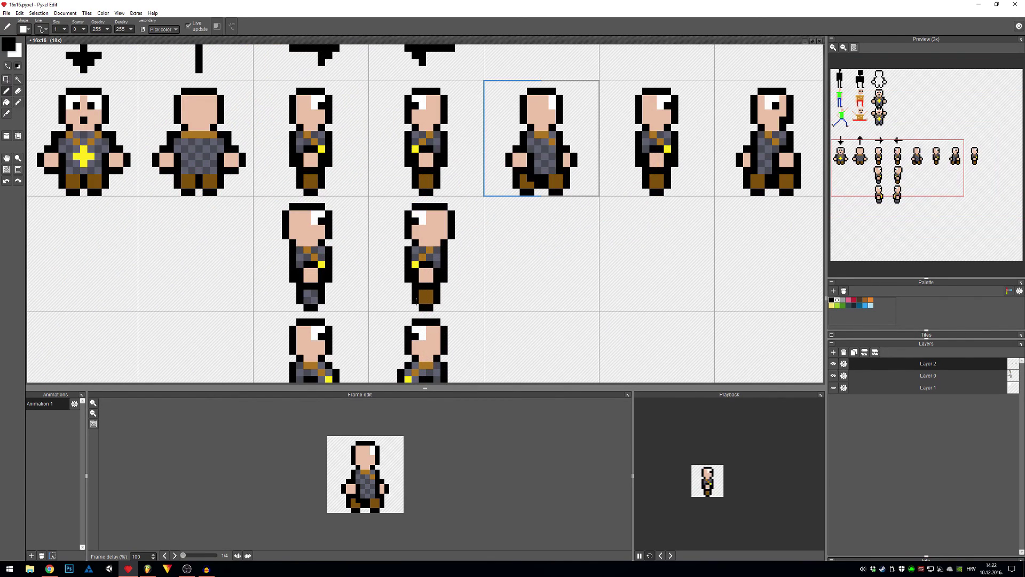